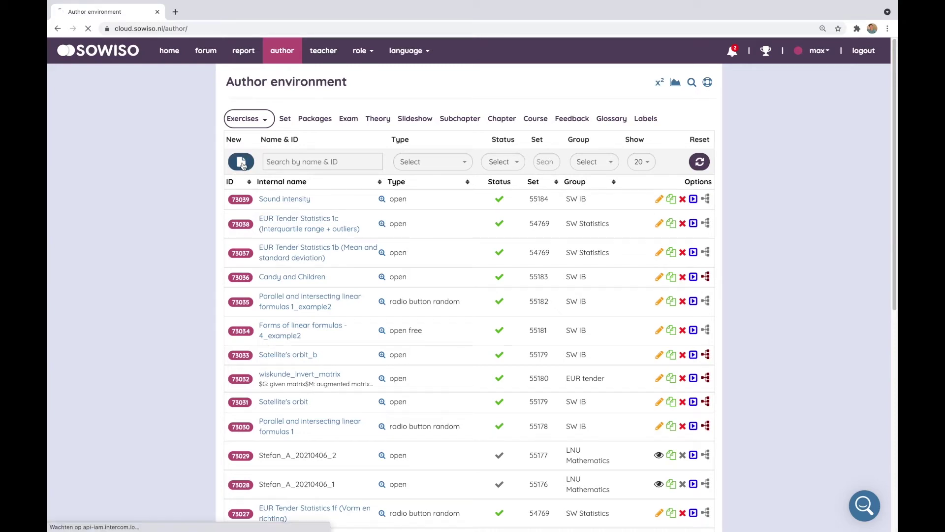
Step: Create a new exercise with internal name 'demo' under the EUR tender author group
click(411, 168)
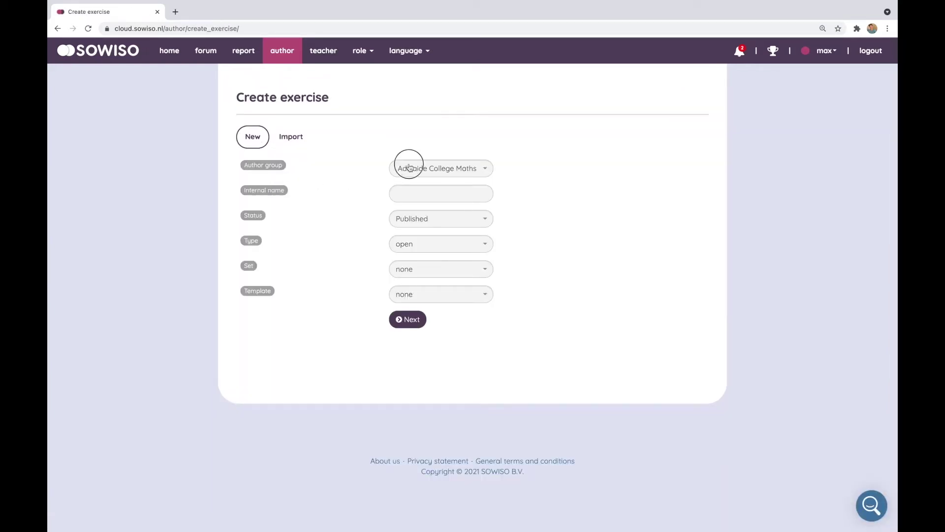
text(eur)
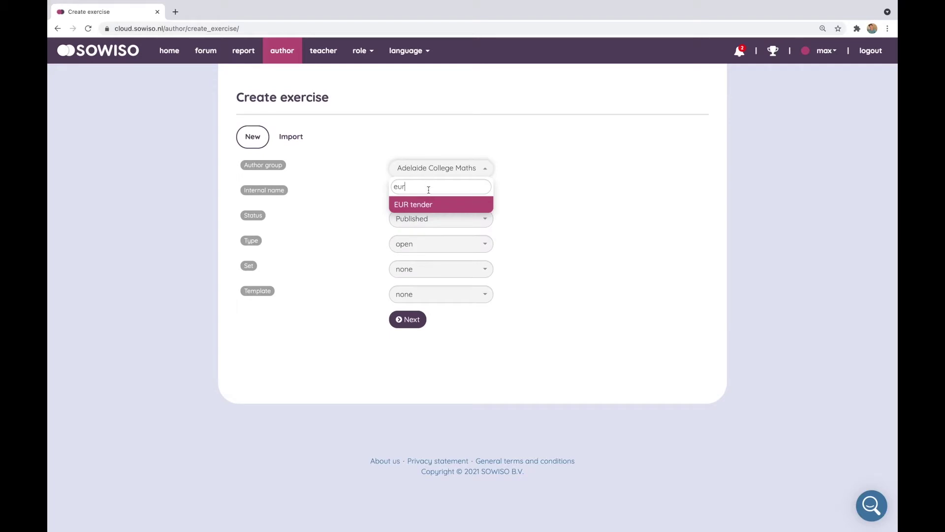
click(432, 205)
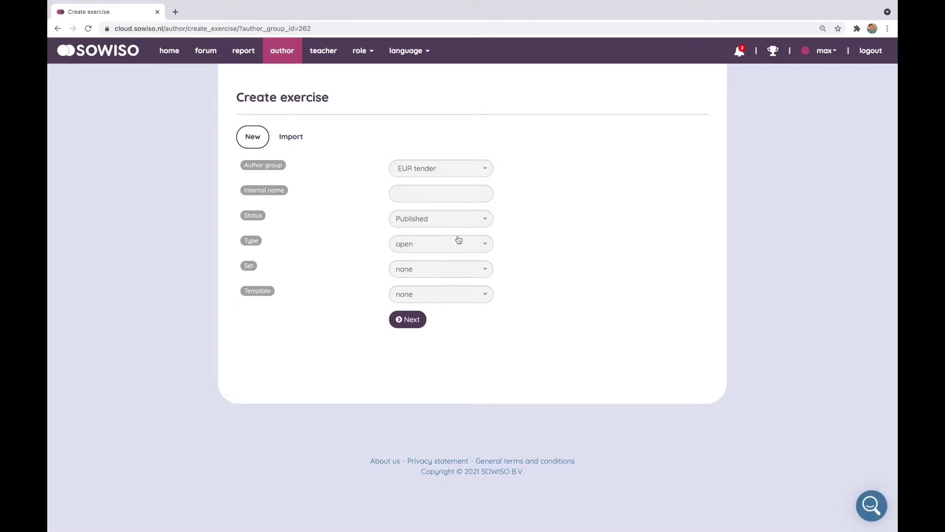
click(443, 197)
text(demo)
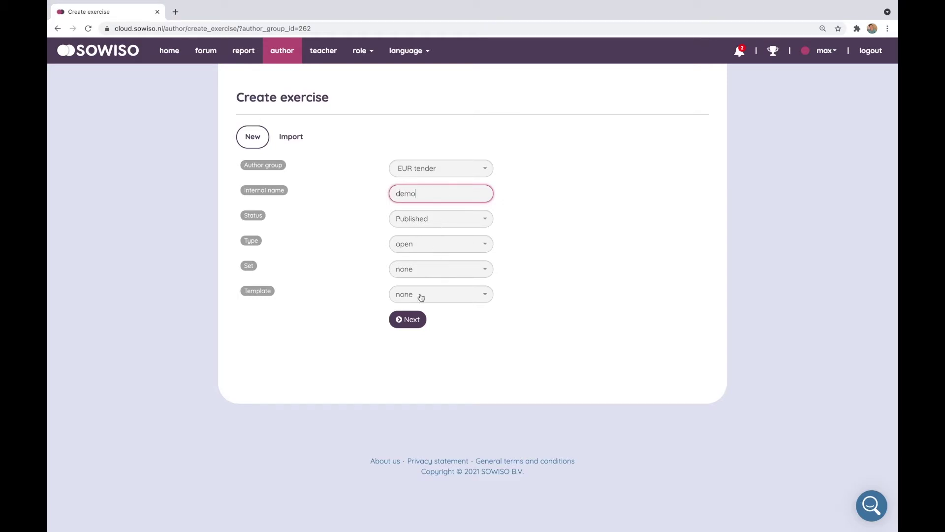
click(412, 320)
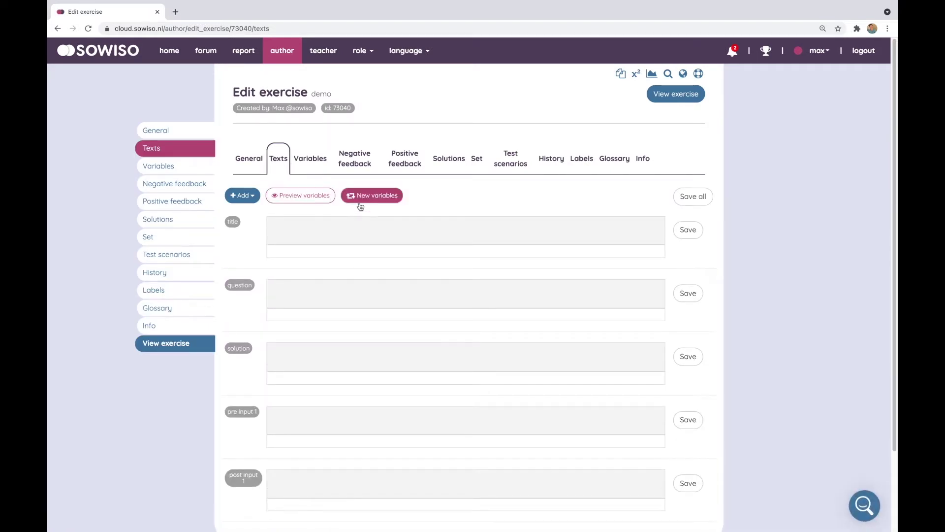
Step: Enter 'title' as the exercise title and 'question' as the question text
scroll(361, 216, down, 2)
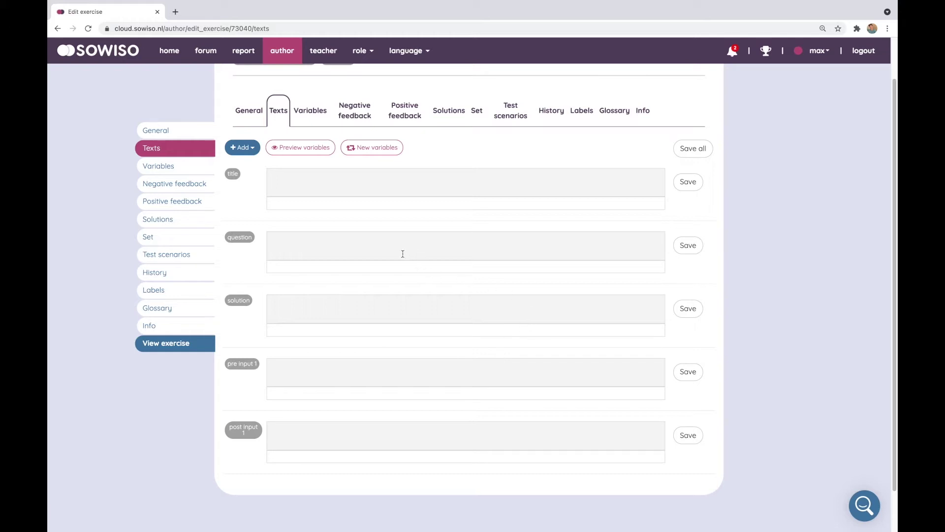
click(396, 251)
click(364, 183)
text(title)
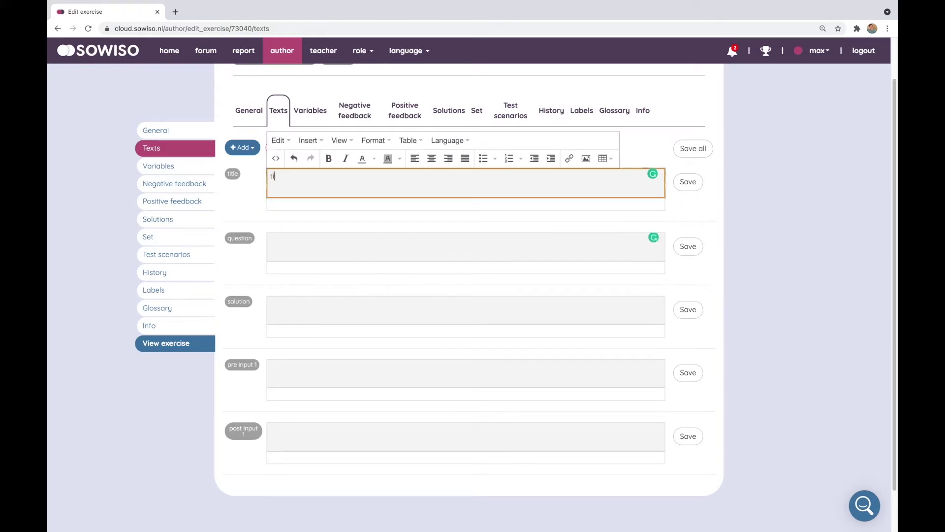
click(313, 240)
text(q)
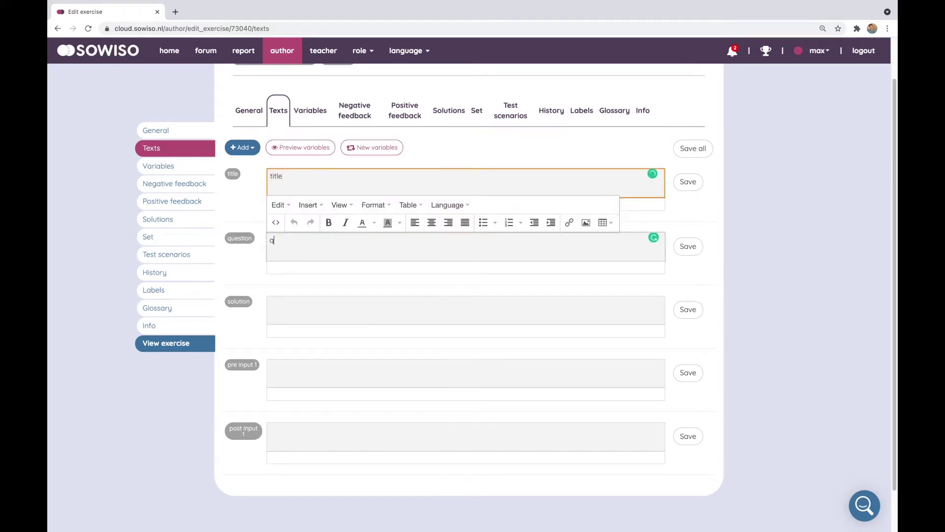
text(uestion)
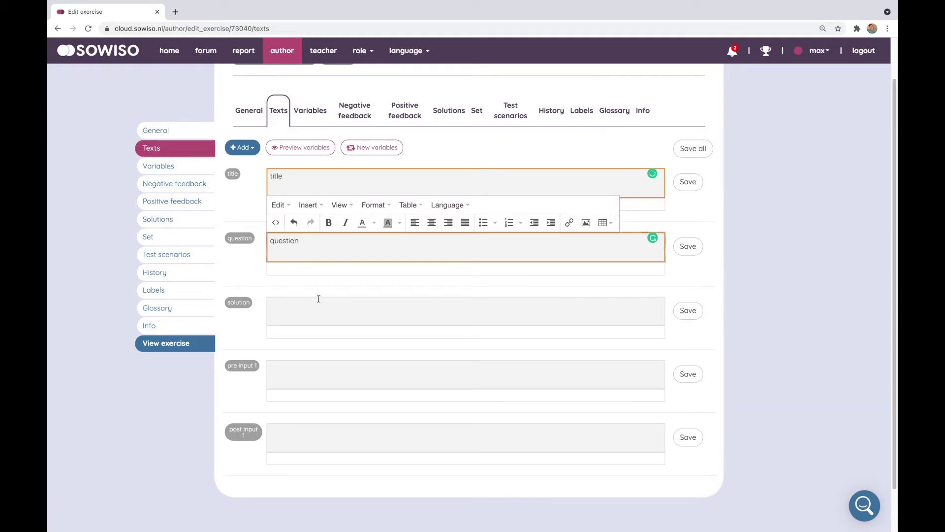
Step: Enter 'solution', 'before' (pre input 1) and 'after' (post input 1), then save all texts
click(319, 300)
text(solution)
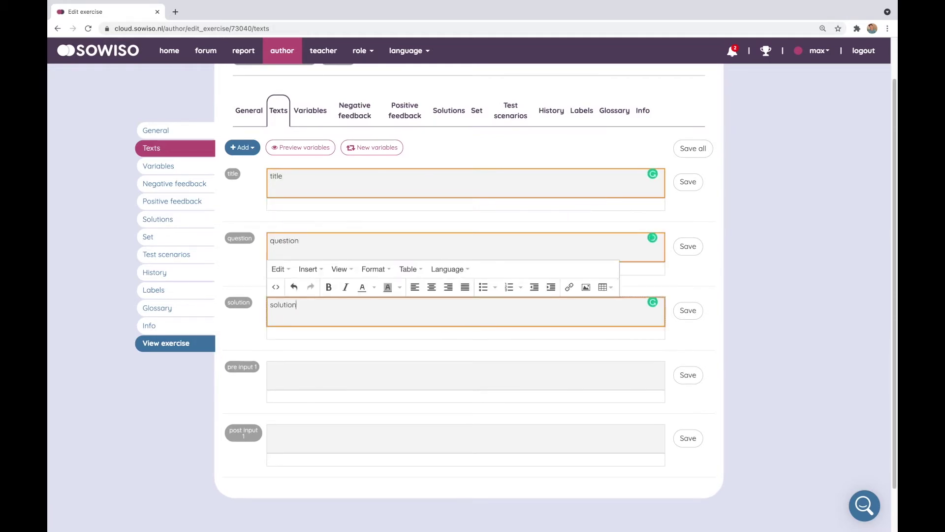
click(319, 367)
text(before)
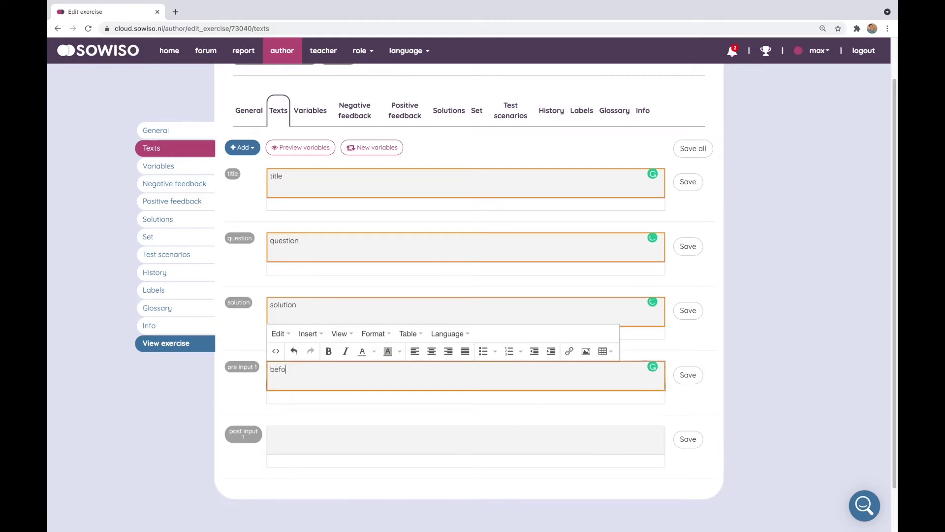
click(316, 438)
text(after)
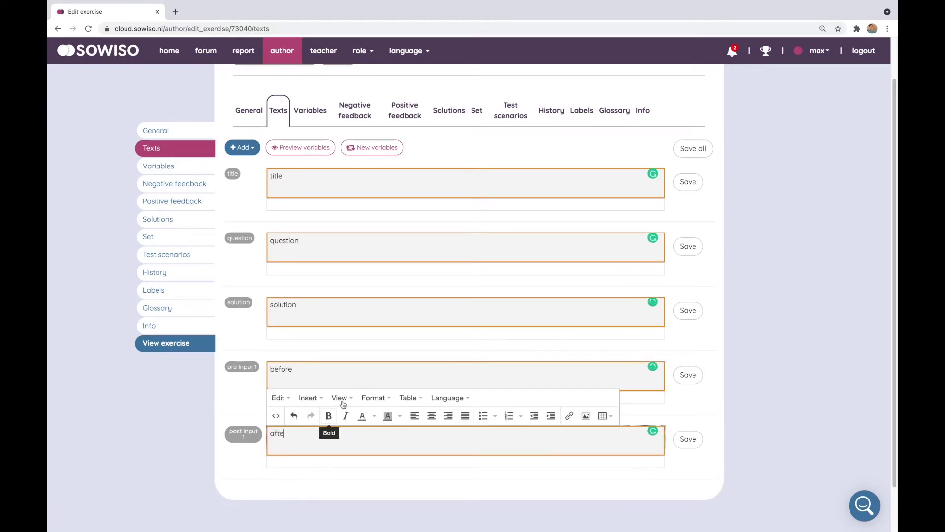
click(694, 148)
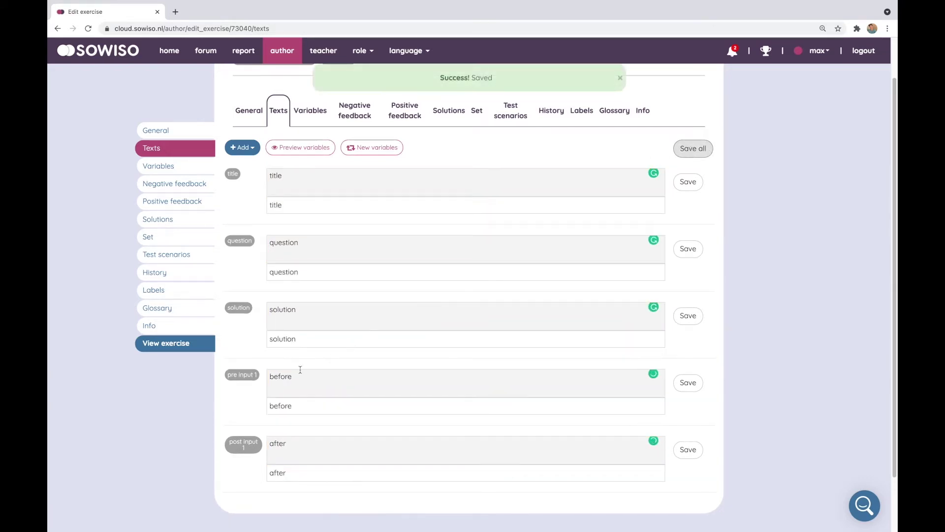
Step: Preview the demo exercise and reveal its solution text
click(175, 344)
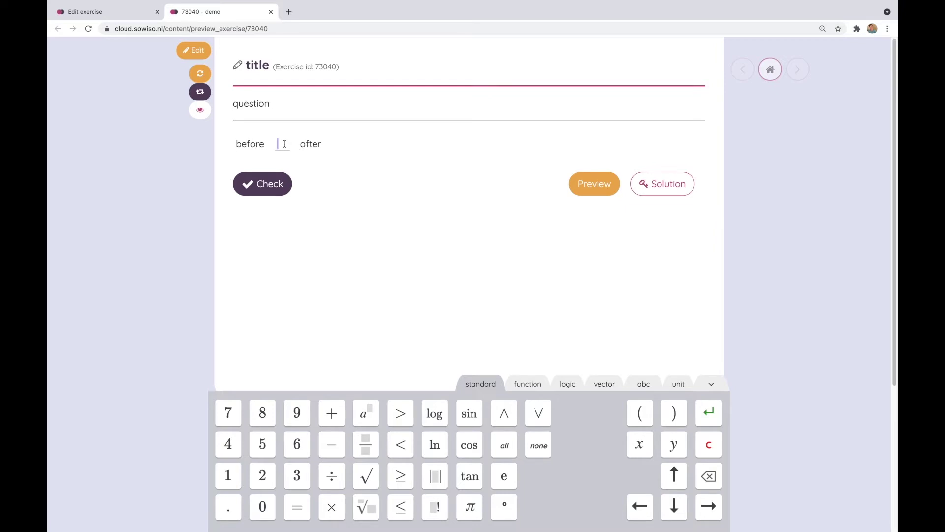
click(667, 190)
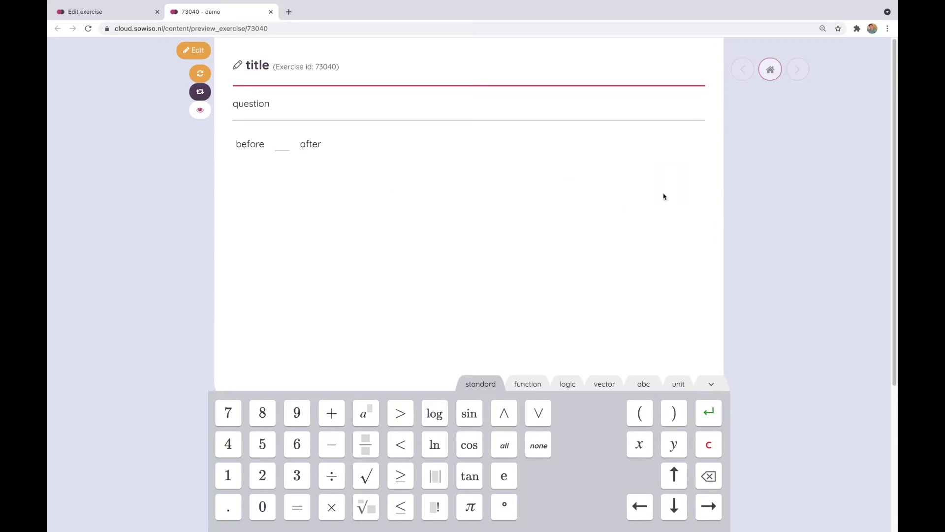
drag(267, 143, 234, 126)
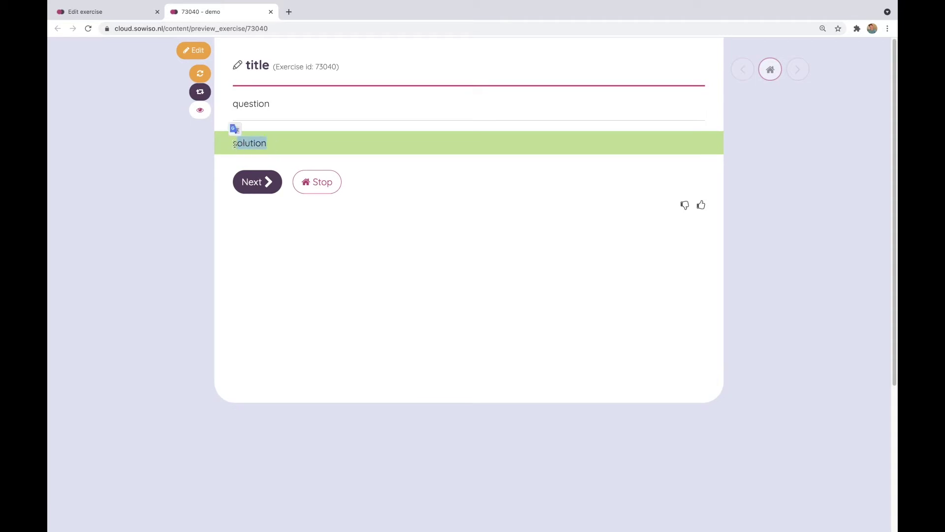
click(234, 161)
Step: Close the preview, then empty and save the post input 1 and pre input 1 texts
click(270, 12)
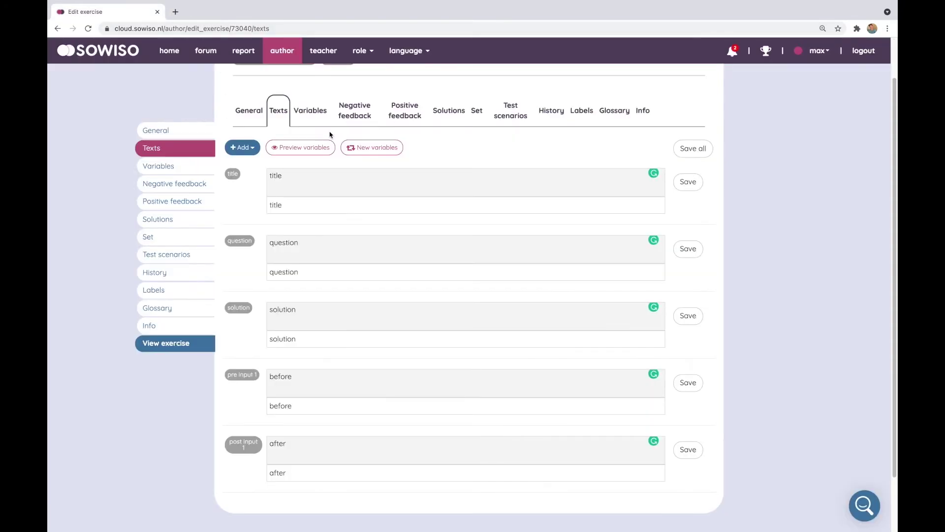
double_click(297, 445)
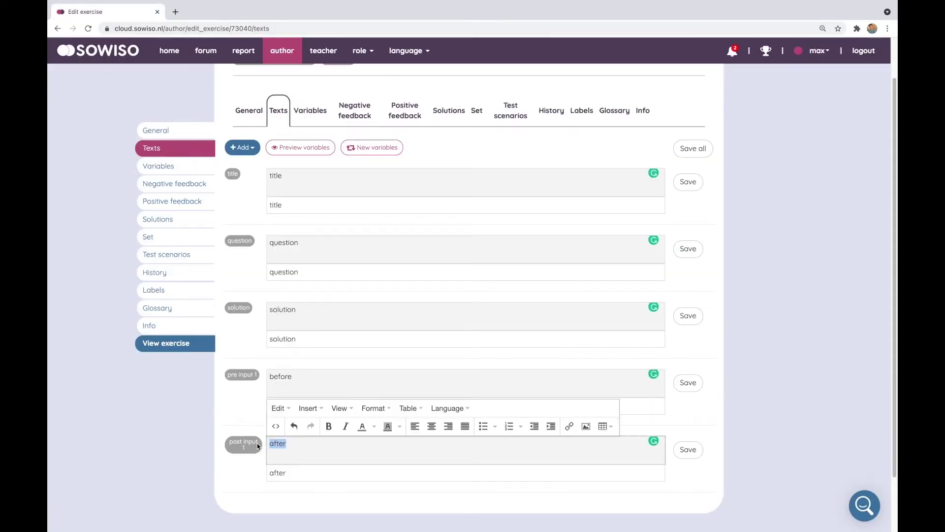
key(BackSpace)
double_click(283, 376)
key(BackSpace)
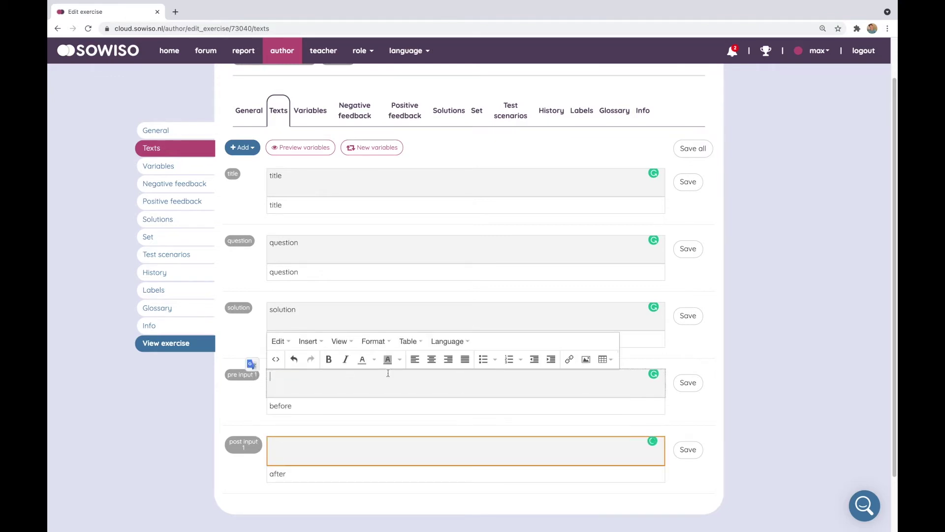
click(689, 457)
click(688, 390)
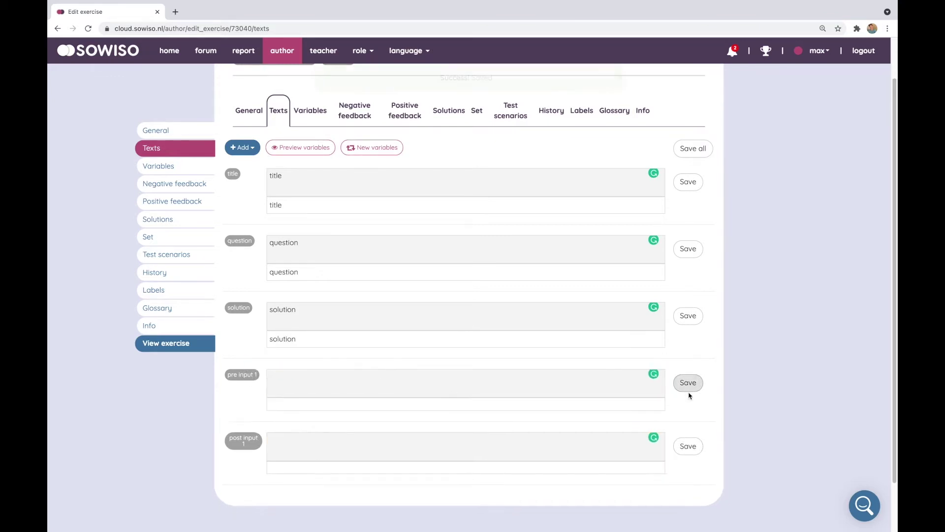
Step: Empty and save the solution, title and question texts
click(308, 312)
double_click(283, 309)
key(BackSpace)
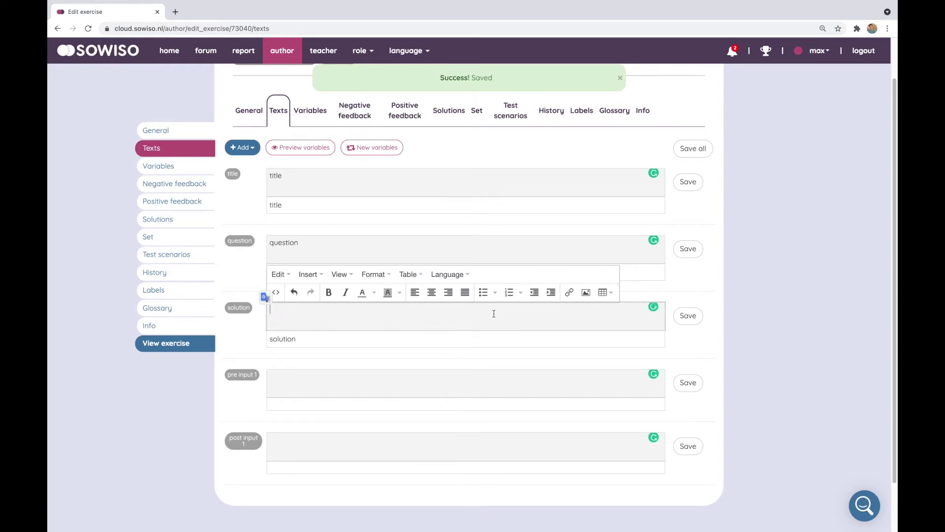
click(697, 315)
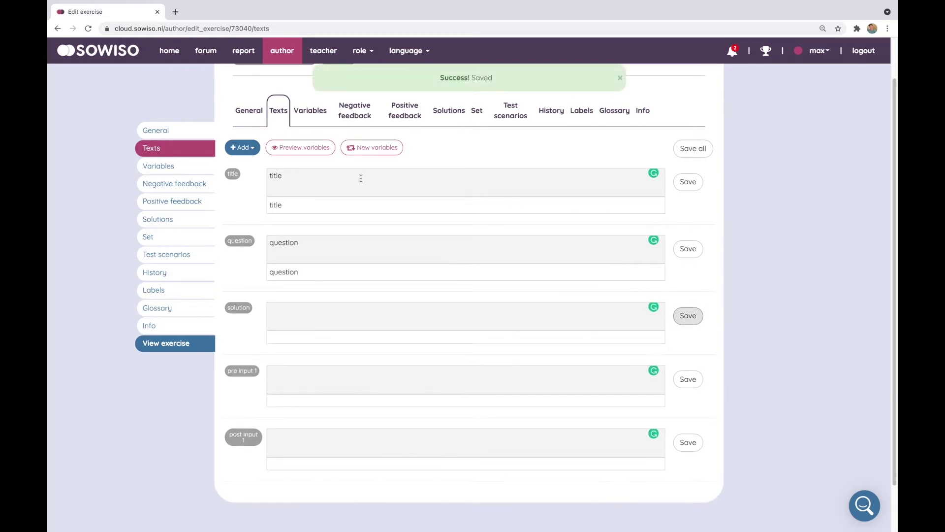
double_click(276, 176)
key(BackSpace)
click(688, 181)
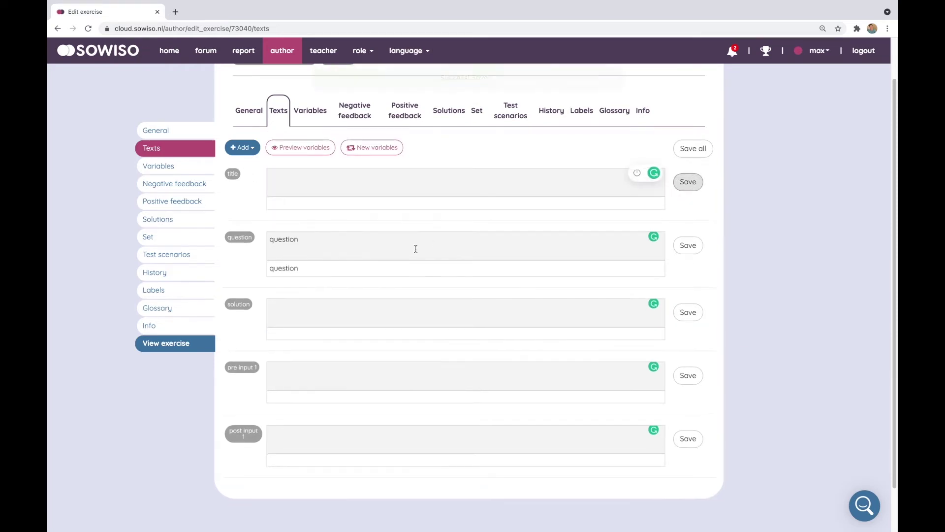
click(302, 243)
double_click(284, 243)
key(BackSpace)
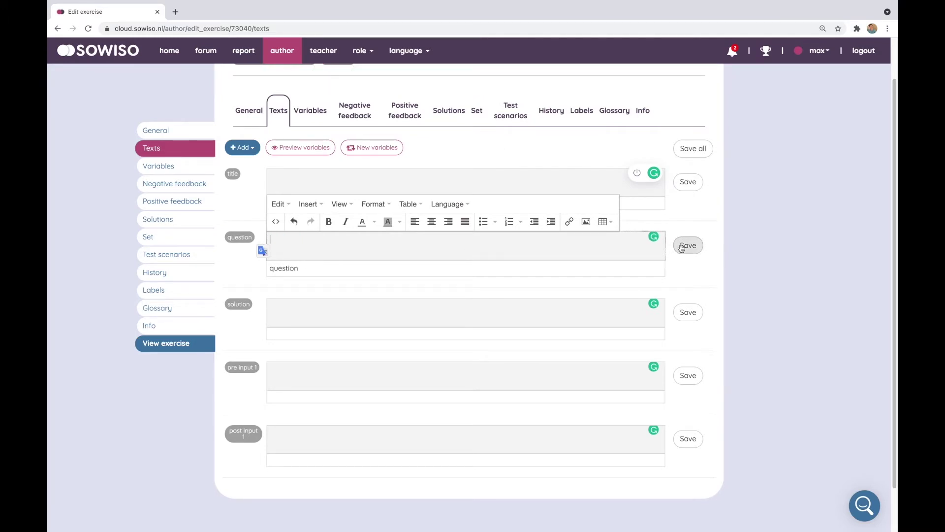
click(687, 245)
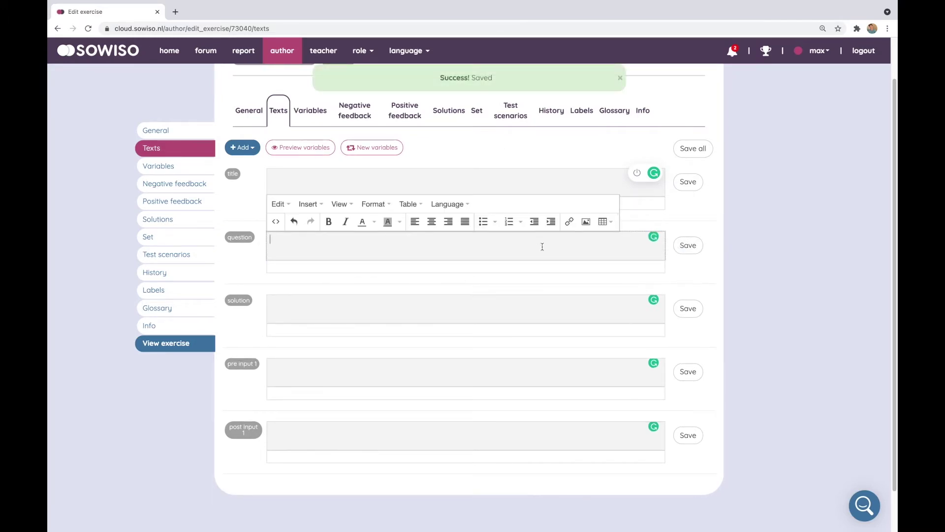
Step: Write 'This is a fraction' with #\frac{a}{b}# on the next line in the question and save
click(542, 246)
text(This is )
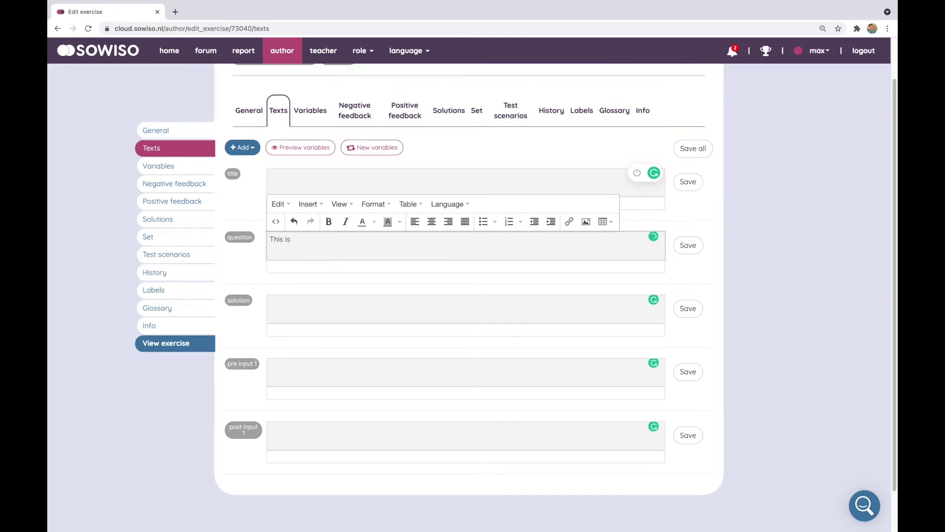
text(afraction)
click(314, 239)
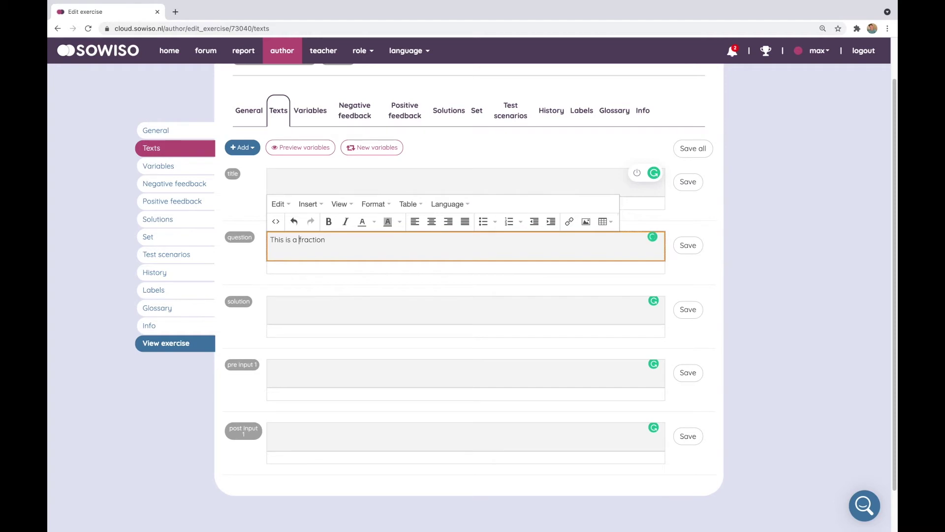
key(Return)
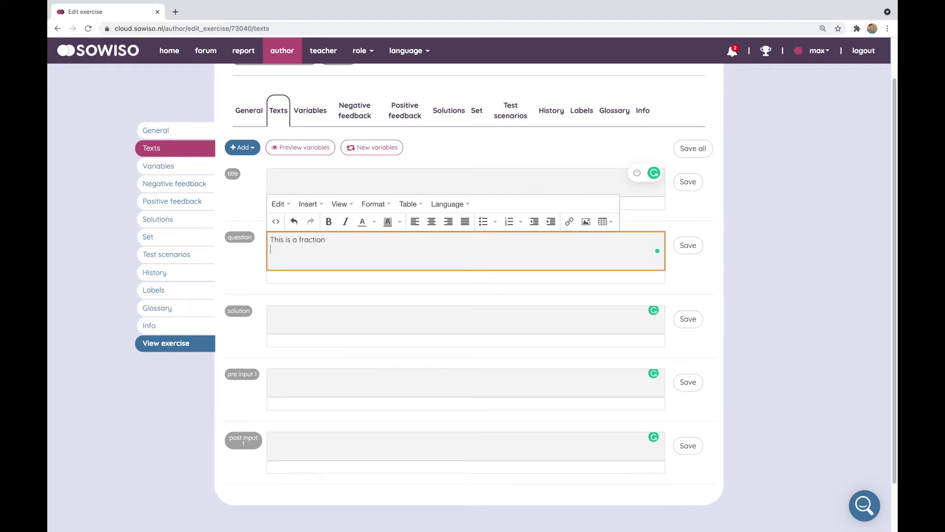
text(##)
text(rac{)
text(a})
text({b)
text(}#)
click(688, 245)
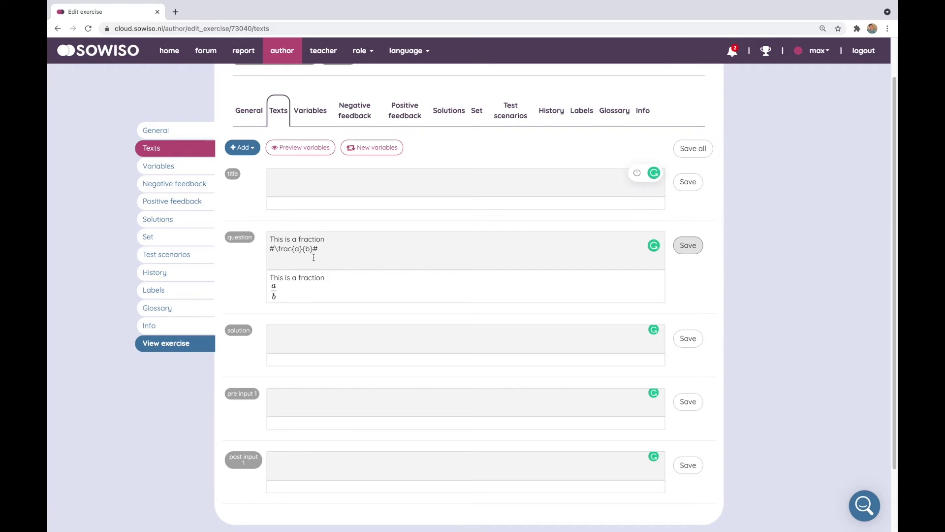
click(344, 251)
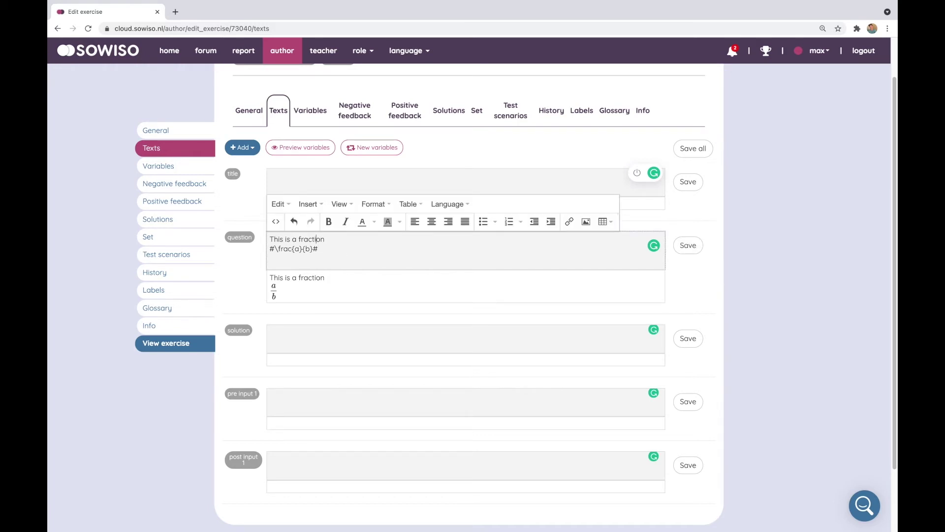
key(shift+Home)
Step: Copy the fraction onto a new question line with \( \) delimiters and save
key(End)
key(Return)
key(Return)
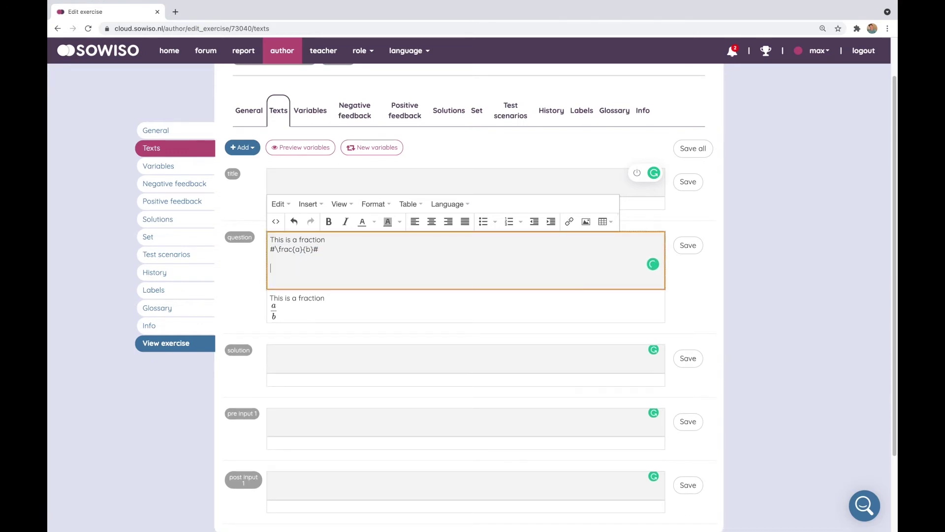
text(cobbdouglas)
drag(319, 250, 264, 247)
key(ctrl+c)
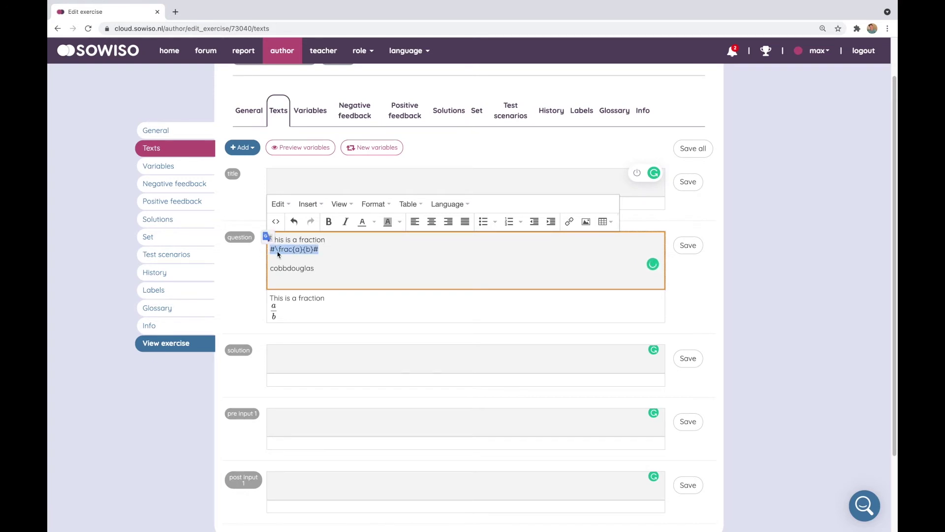
click(323, 272)
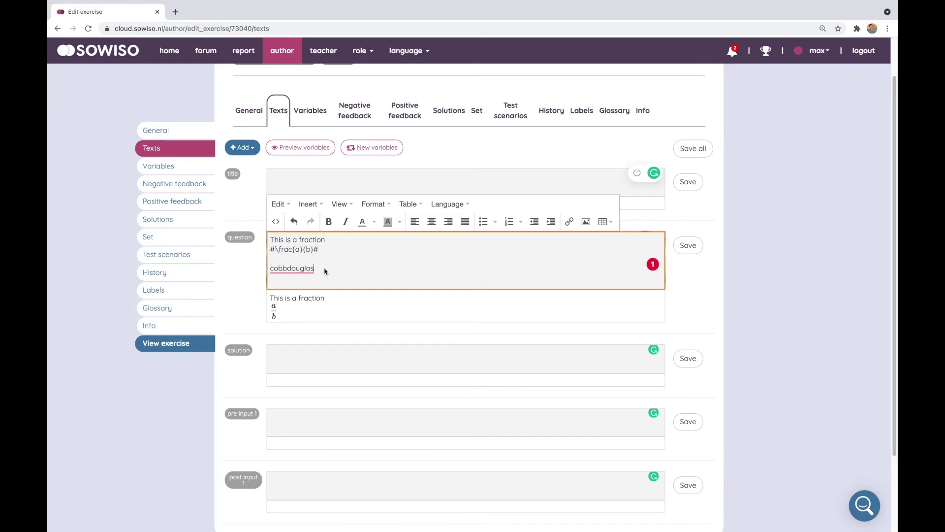
key(shift+Home)
key(BackSpace)
key(ctrl+v)
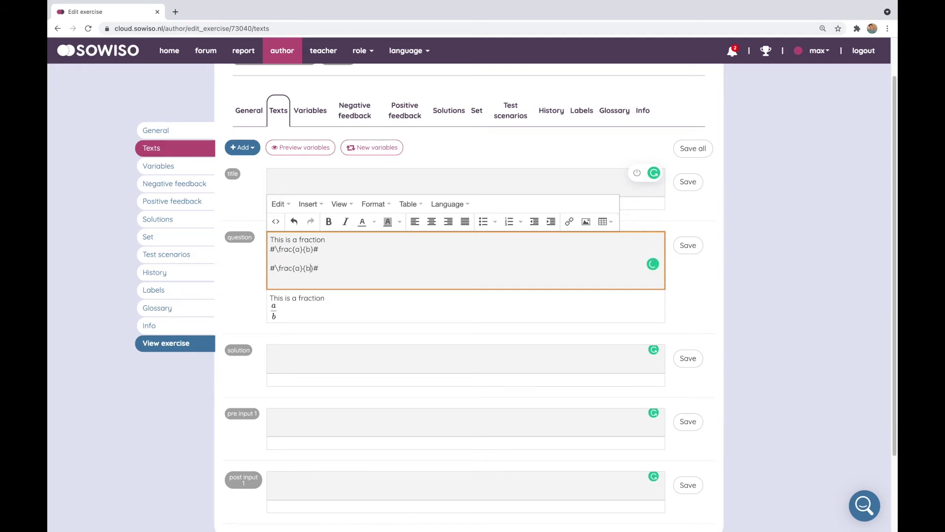
key(Delete)
text(\()
key(Return)
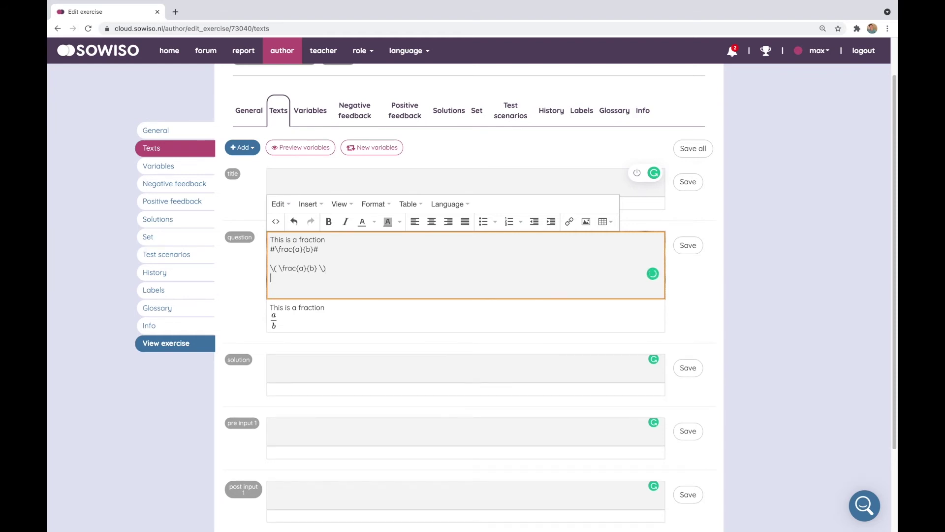
click(687, 246)
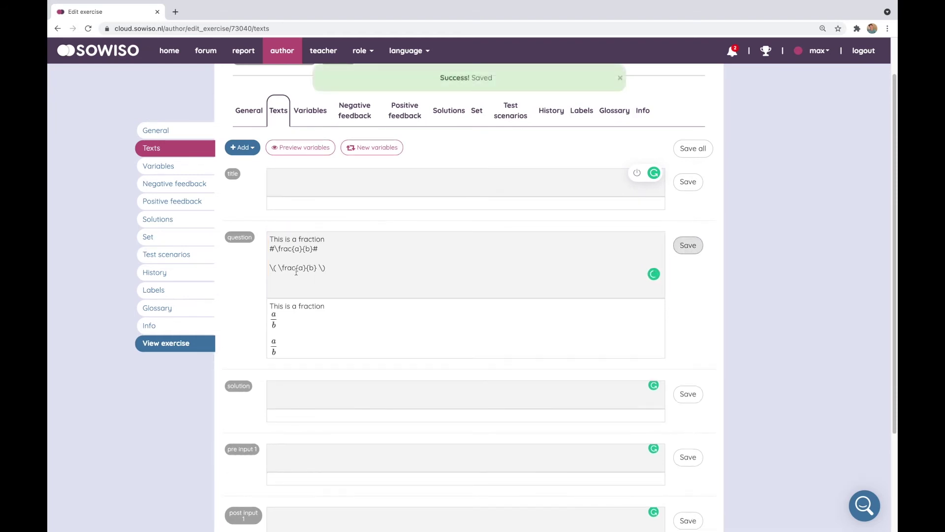
Step: Change that line's delimiters to \[ \] for a display fraction and save
click(279, 267)
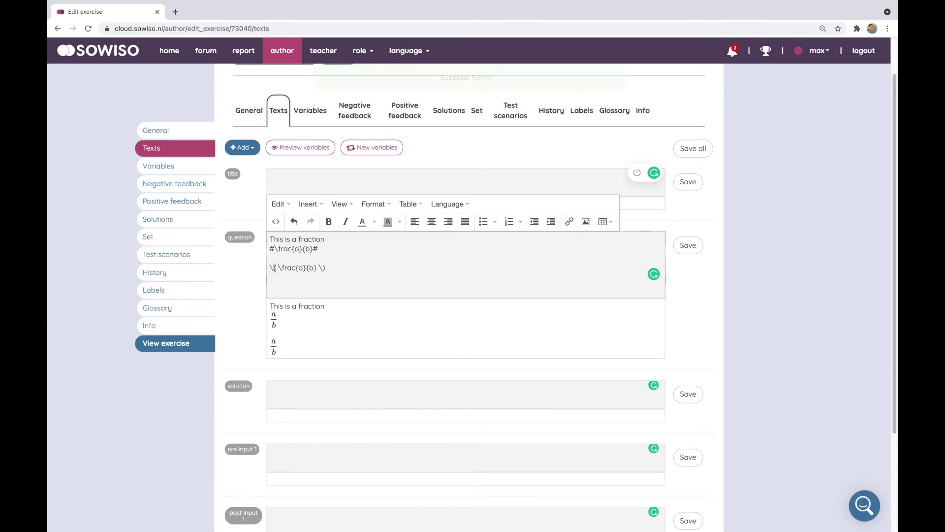
key(BackSpace)
text([)
click(335, 268)
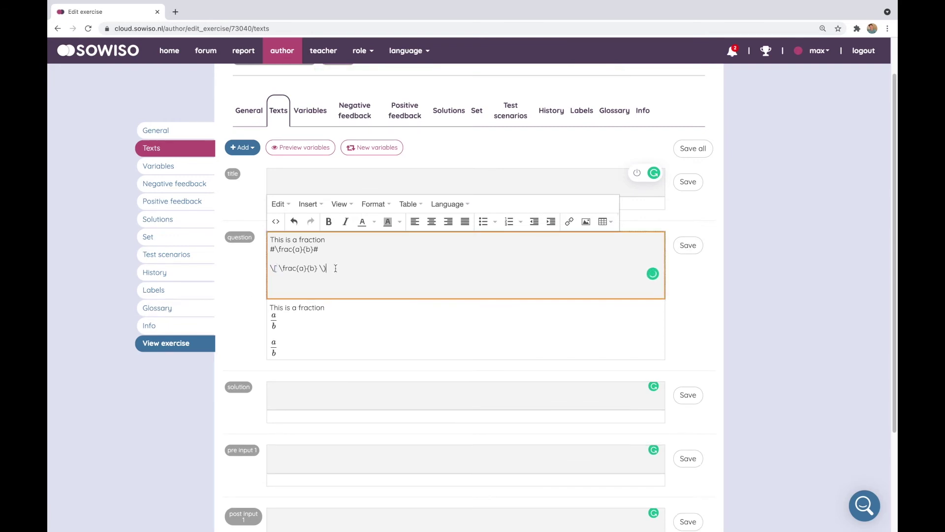
key(BackSpace)
text(])
click(689, 245)
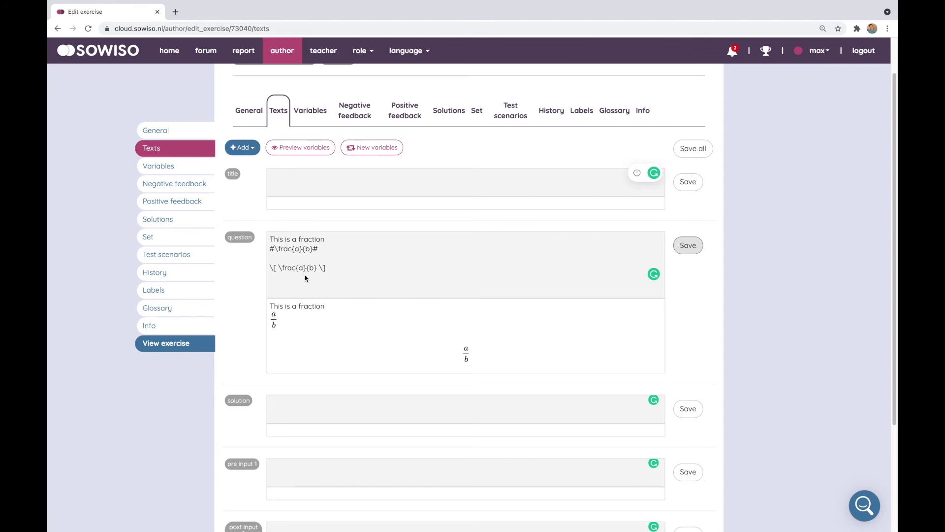
Step: Add an ASCIIMath line @a/b@ below the display fraction and save the question
scroll(328, 281, down, 1)
click(361, 226)
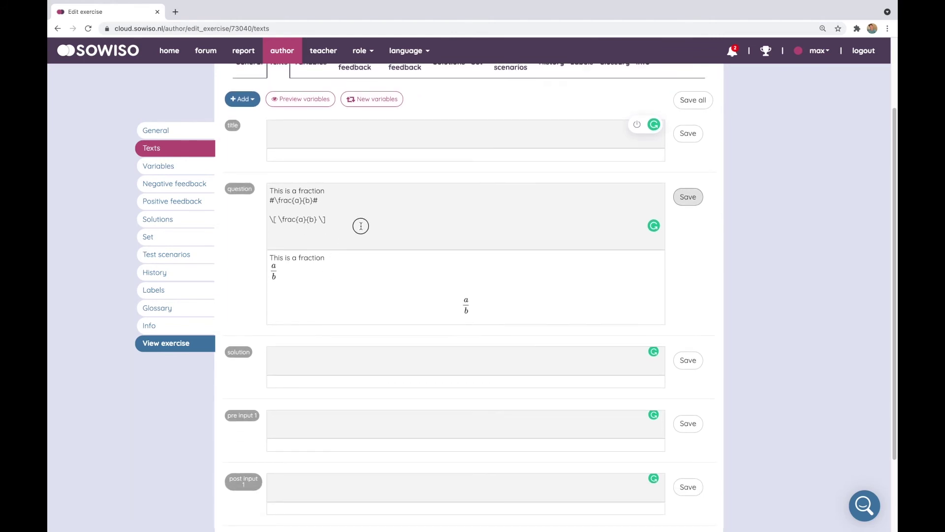
key(Return)
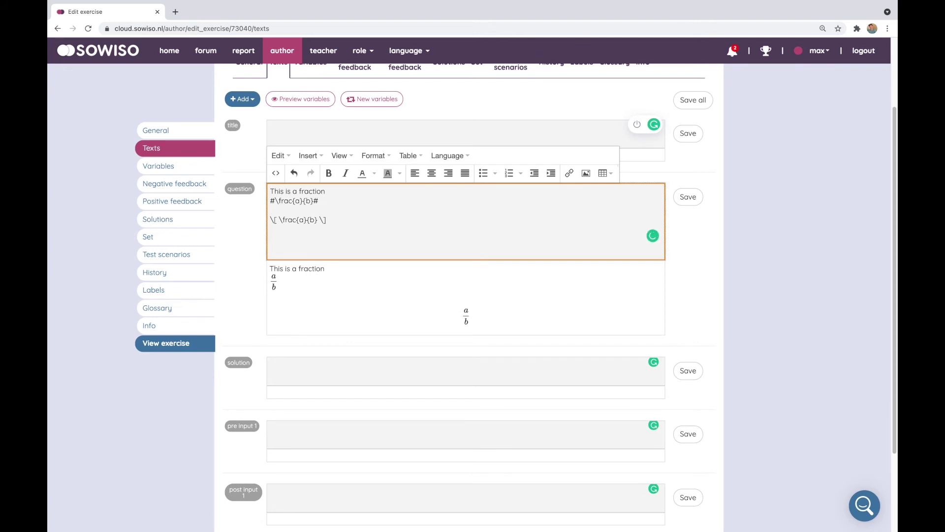
text(@@)
click(278, 239)
text(a/b@)
click(689, 197)
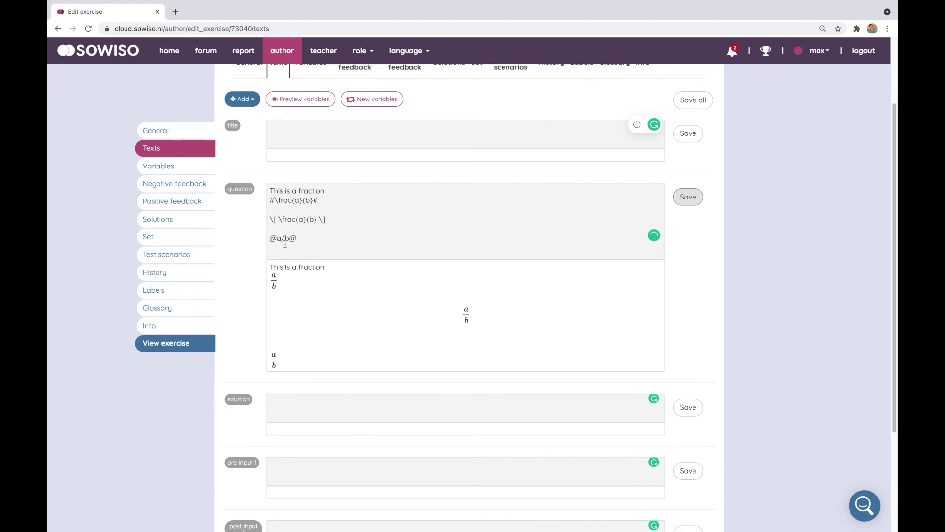
click(282, 239)
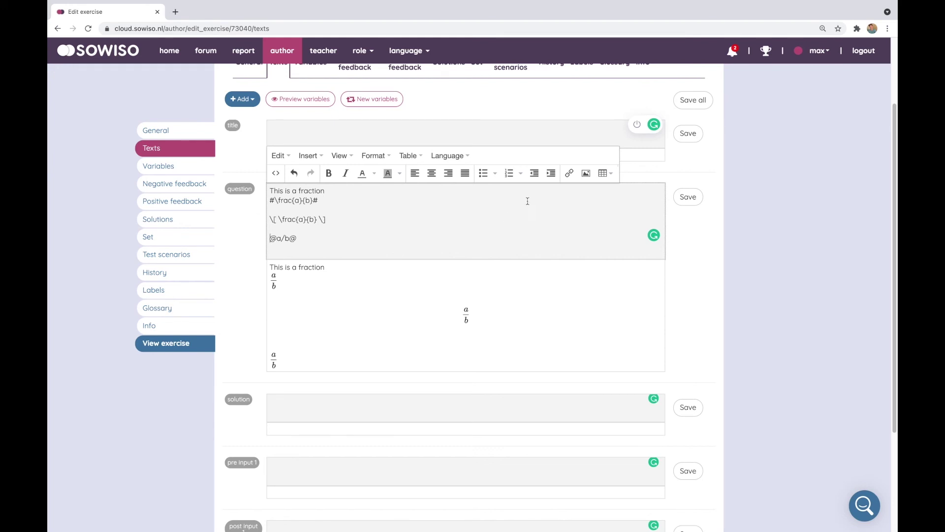
scroll(527, 201, up, 3)
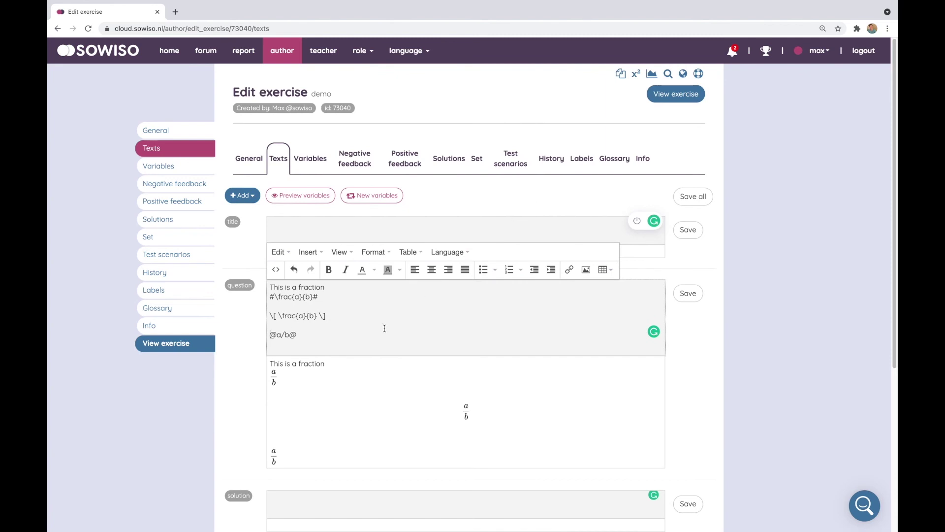
Step: Enter a/b in the formula editor and check its TeX output #\frac{a}{b}#
click(367, 420)
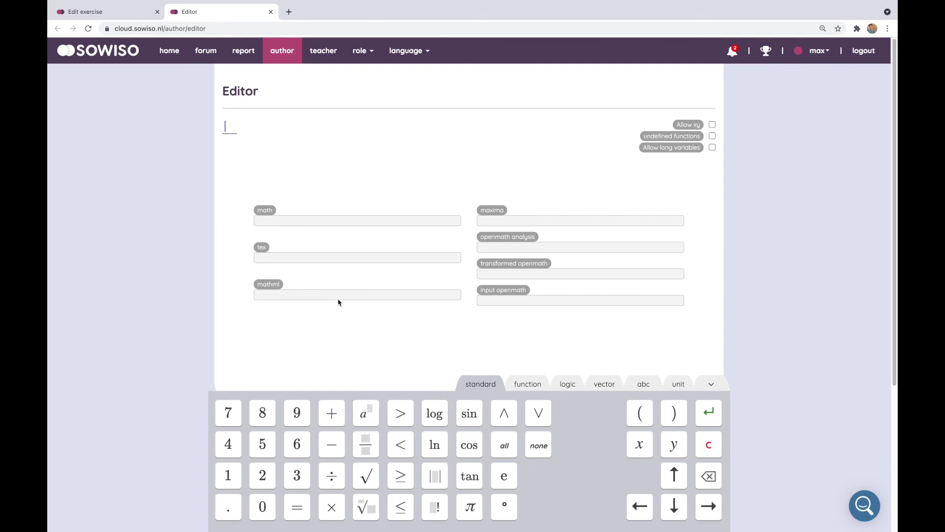
text(a/b)
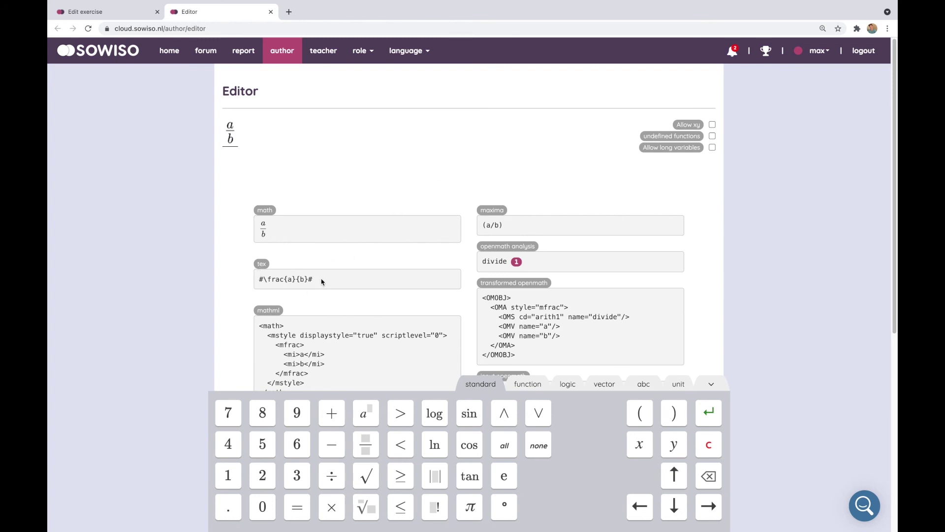
drag(319, 282, 259, 282)
click(263, 282)
click(132, 11)
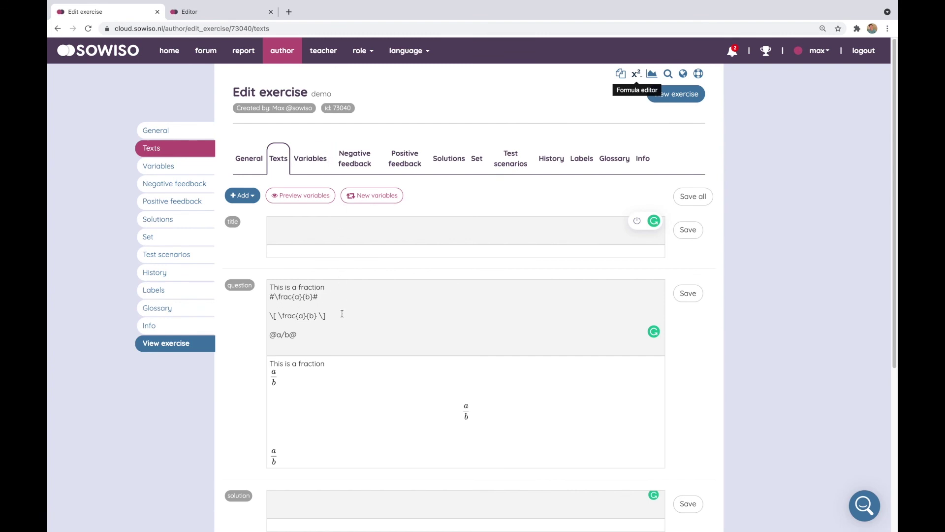
Step: Select the \[ \frac{a}{b} \] and @a/b@ lines in the question text
drag(330, 344, 275, 311)
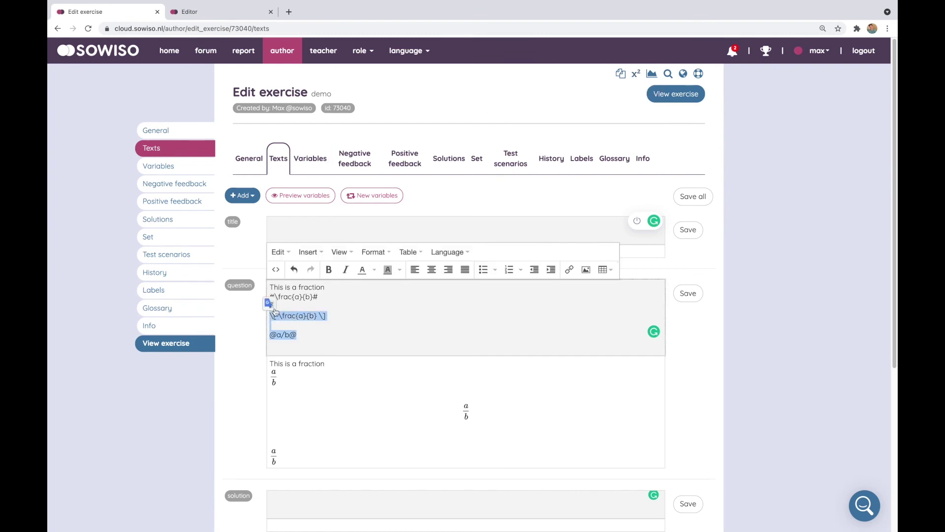